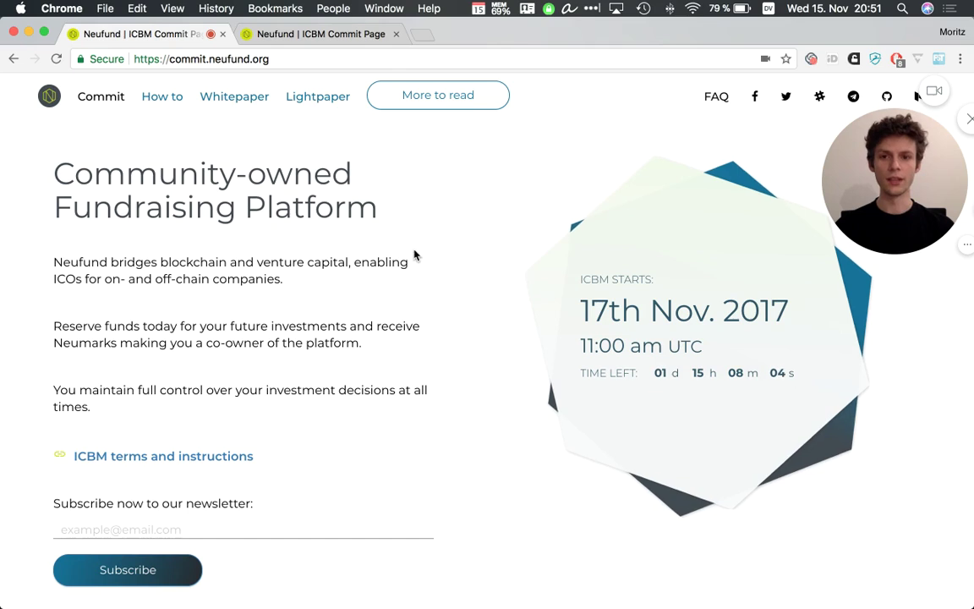
Step: Switch to the Neufund pre-ICBM commit page at precommit.neufund.org and start committing ETH
left_click(353, 35)
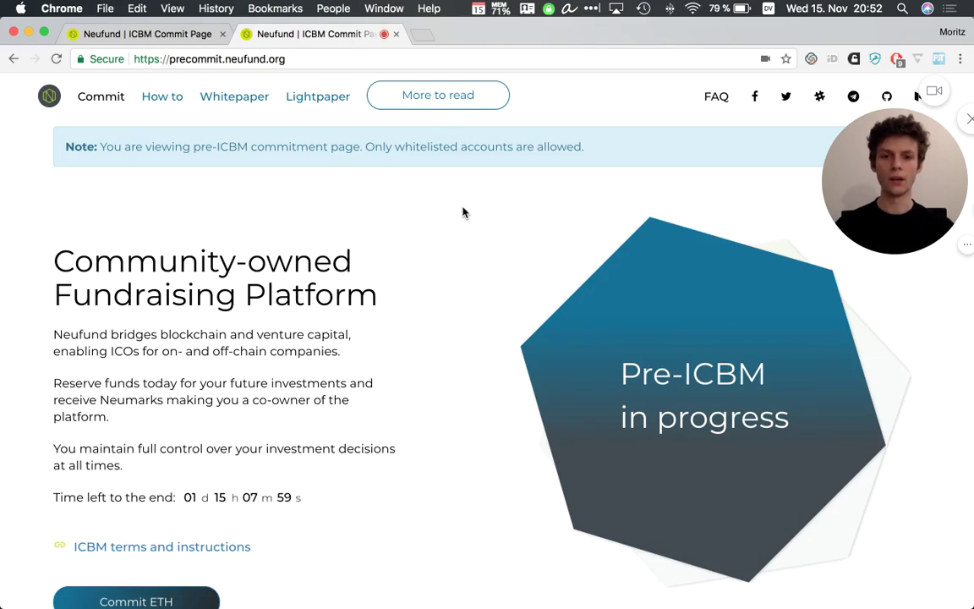
scroll(462, 212, "down", 2)
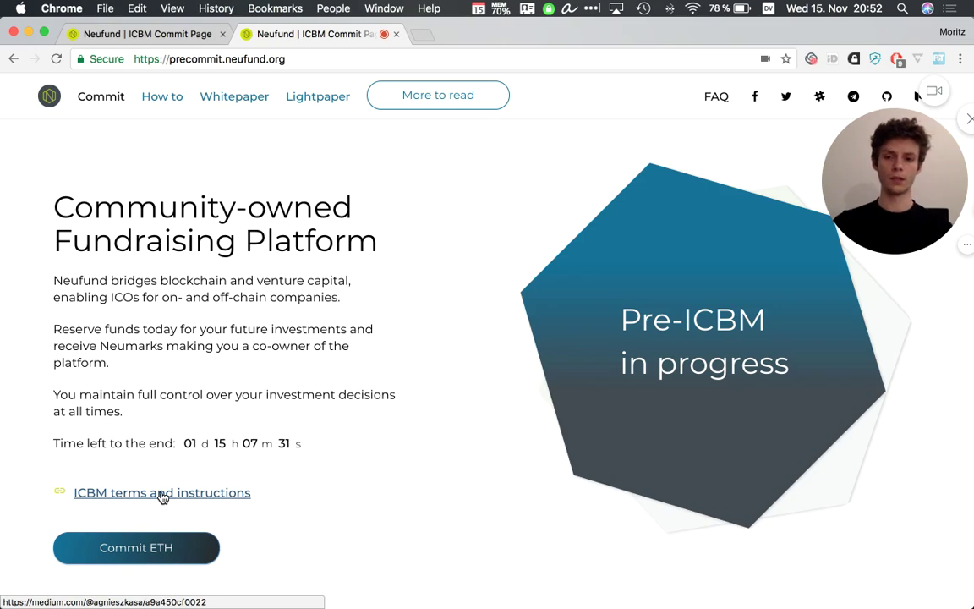
left_click(165, 554)
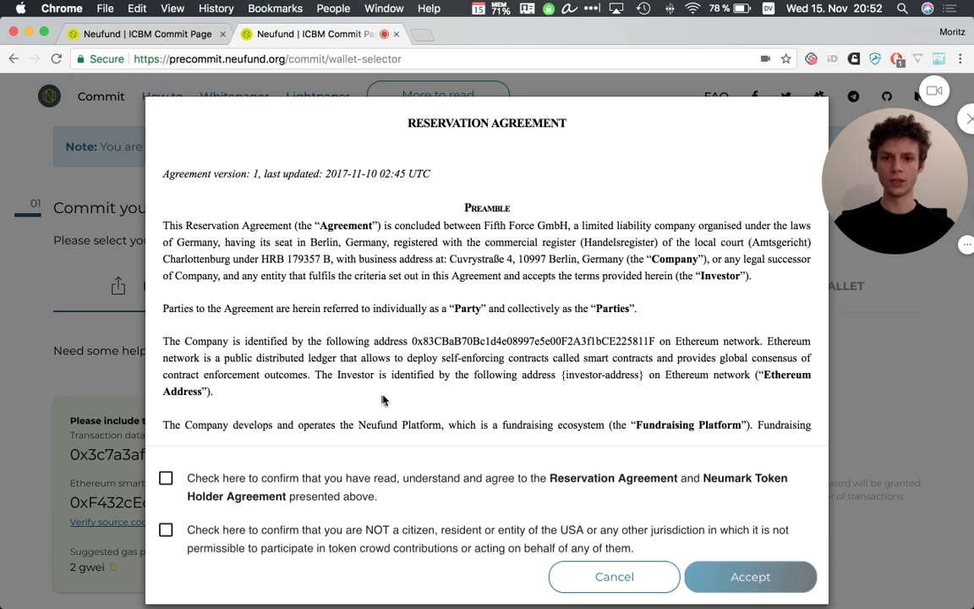
Step: Go through the Reservation Agreement to its end, confirm both the agreement and non-USA declarations, and accept it
scroll(382, 400, "down", 5)
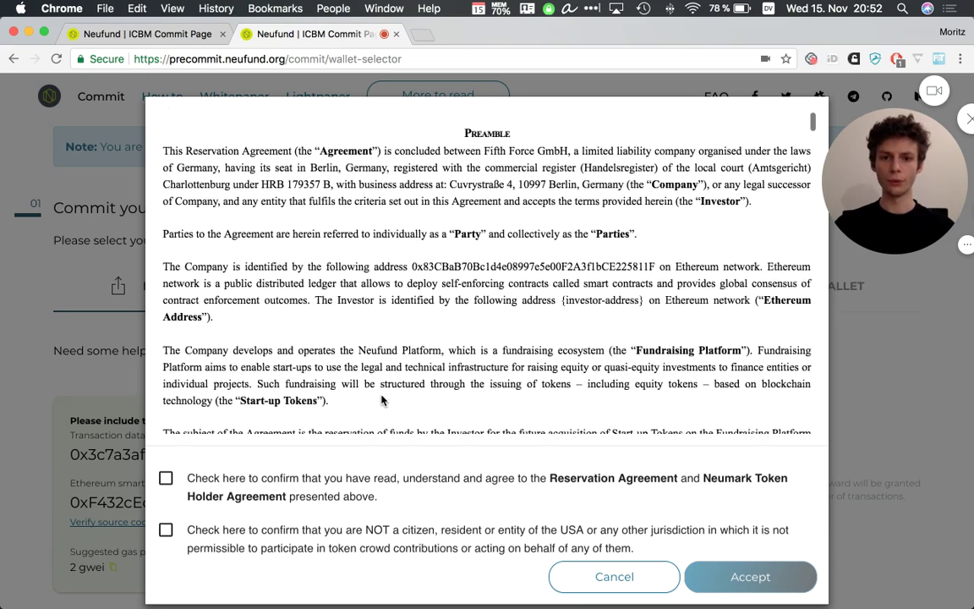
scroll(381, 395, "down", 5)
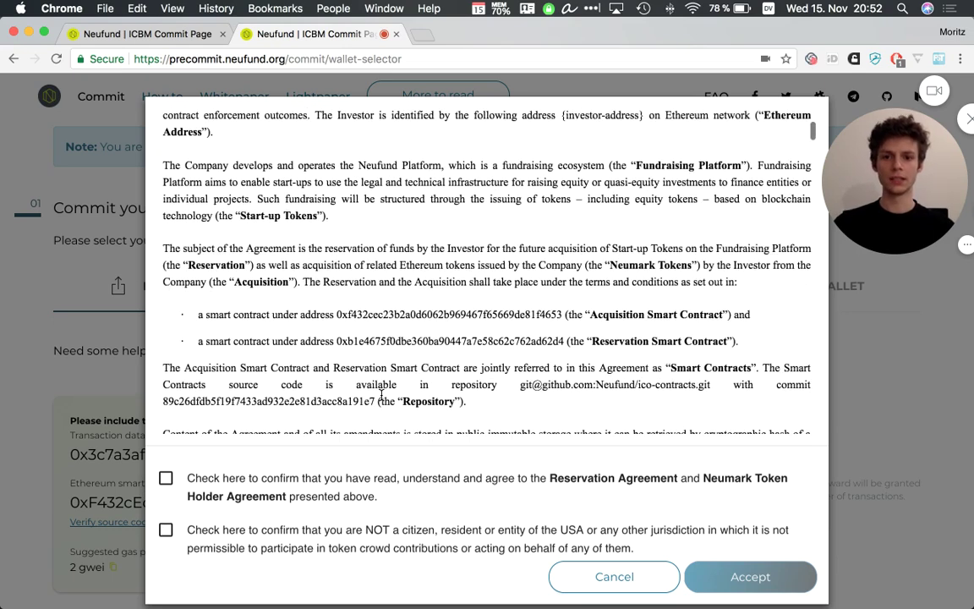
scroll(382, 394, "down", 7)
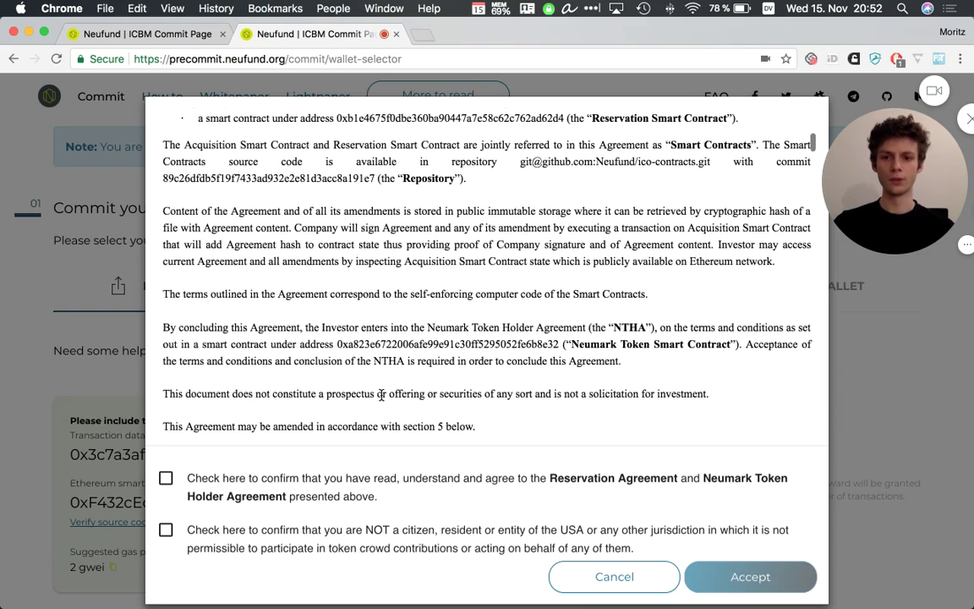
scroll(381, 395, "down", 8)
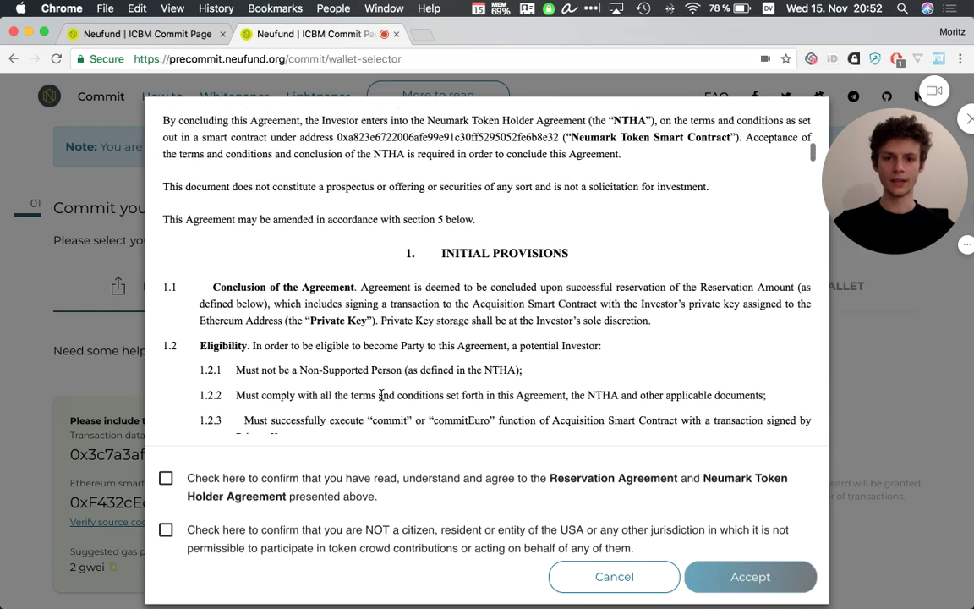
scroll(381, 395, "down", 20)
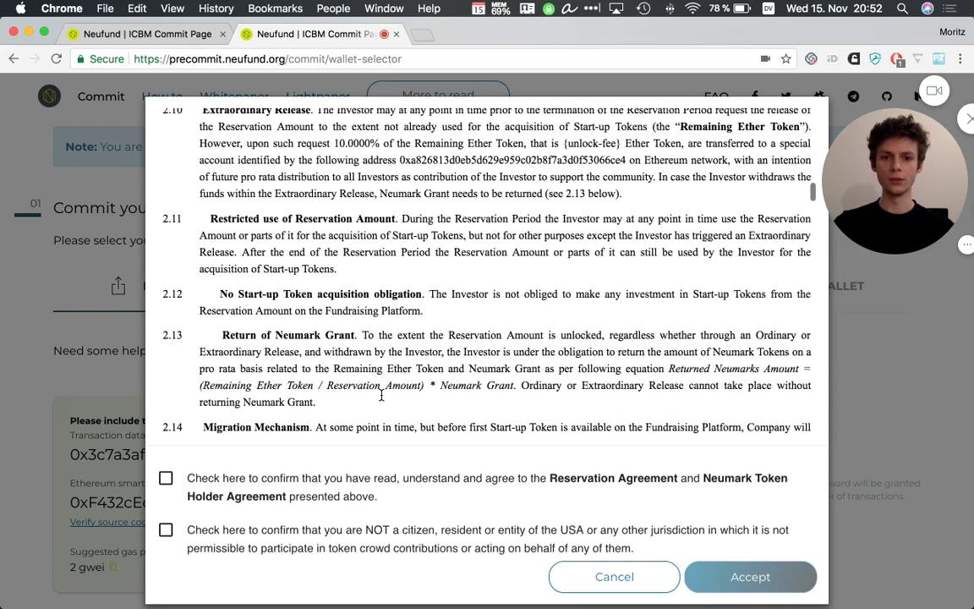
scroll(381, 395, "down", 20)
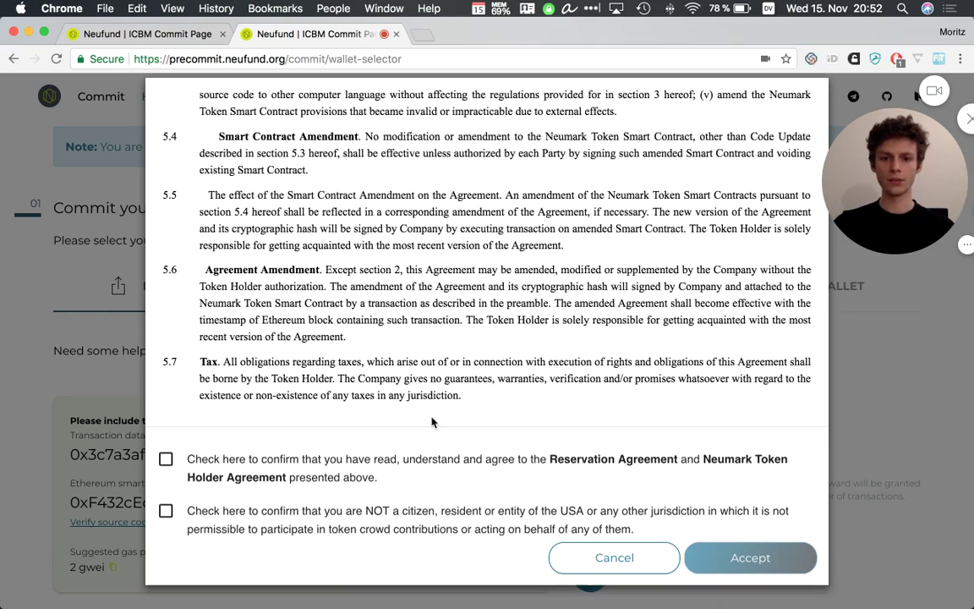
left_click(167, 460)
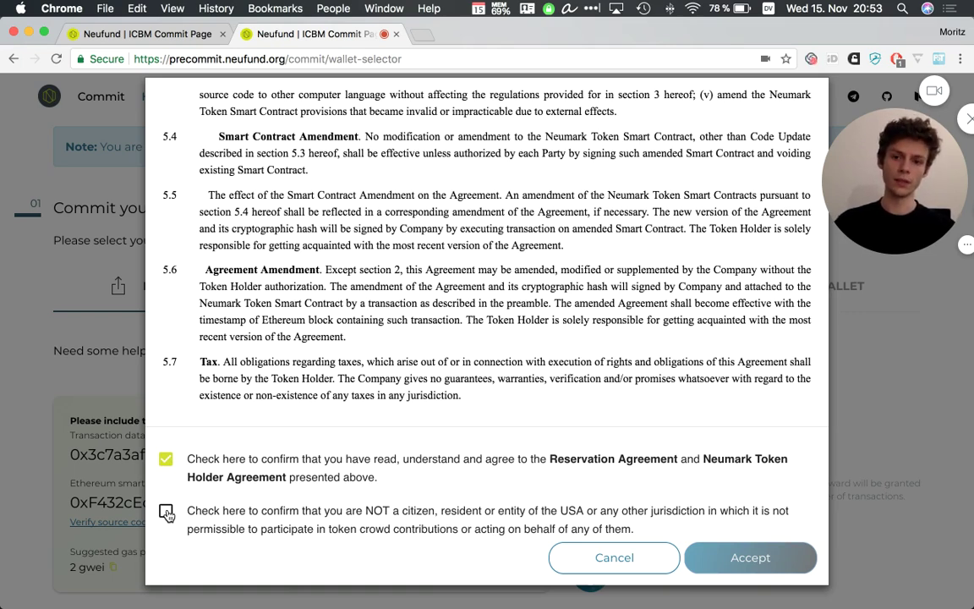
left_click(167, 512)
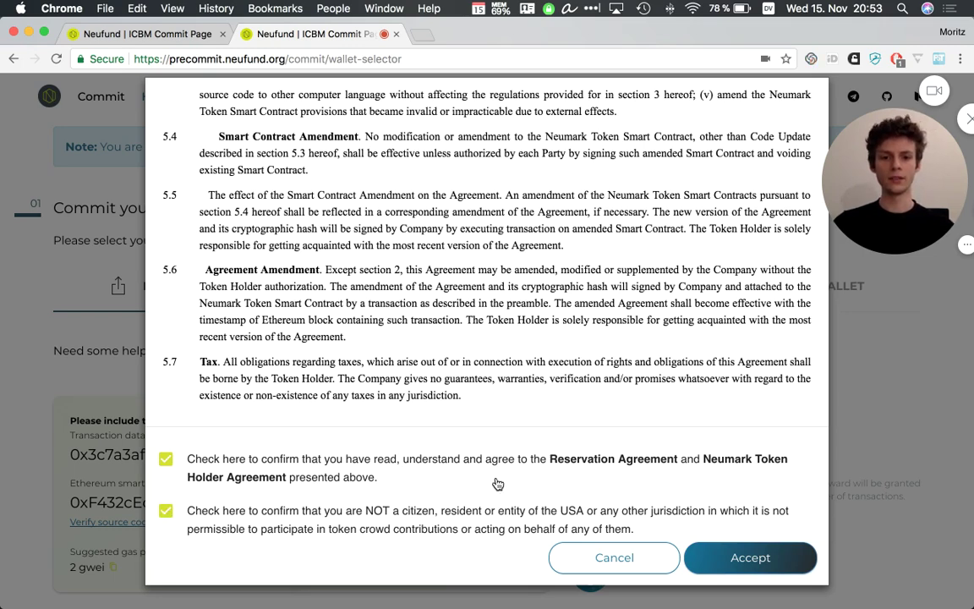
left_click(763, 568)
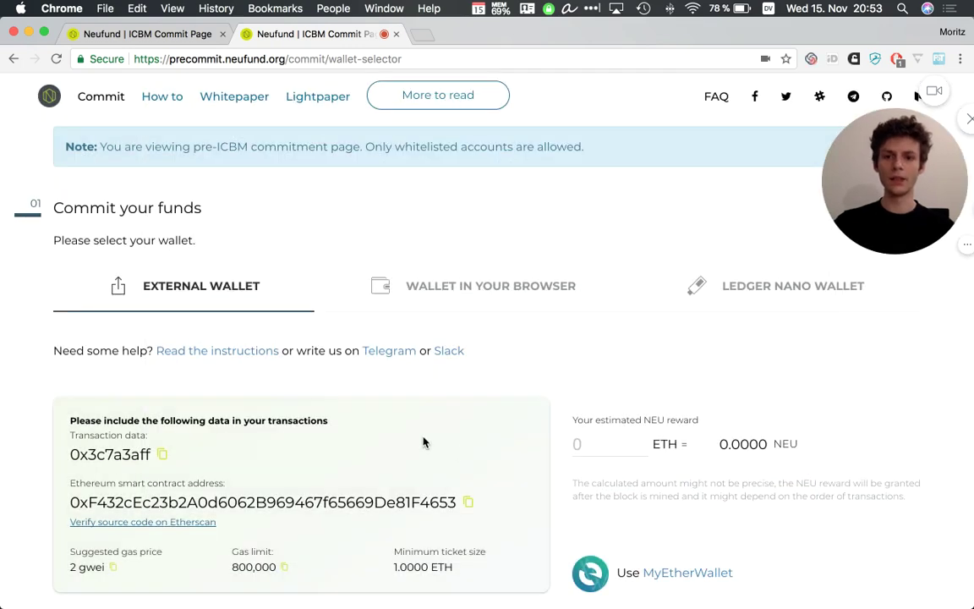
Step: Review the external wallet transaction data and copy the Ethereum smart contract address
scroll(423, 441, "down", 4)
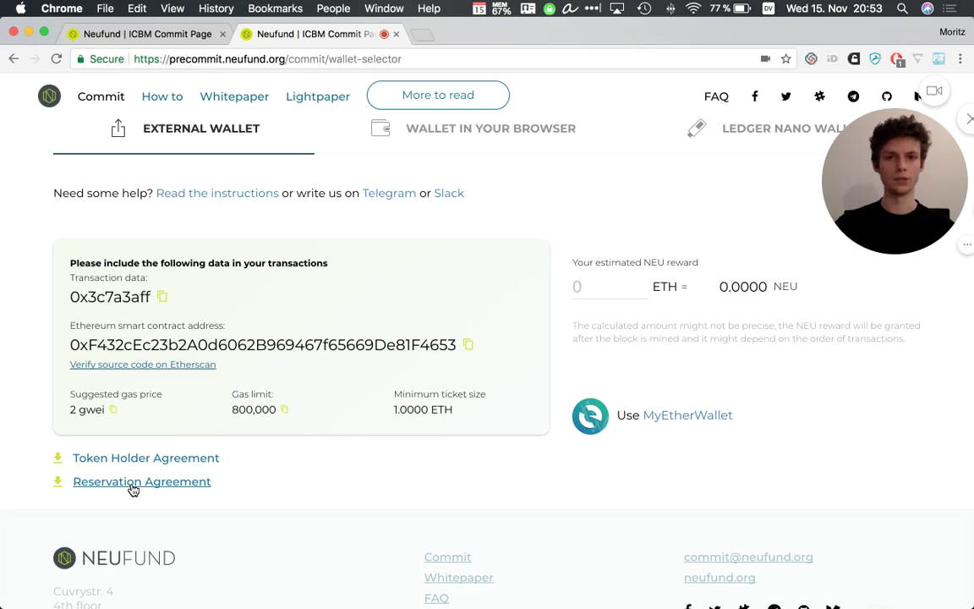
scroll(133, 490, "up", 3)
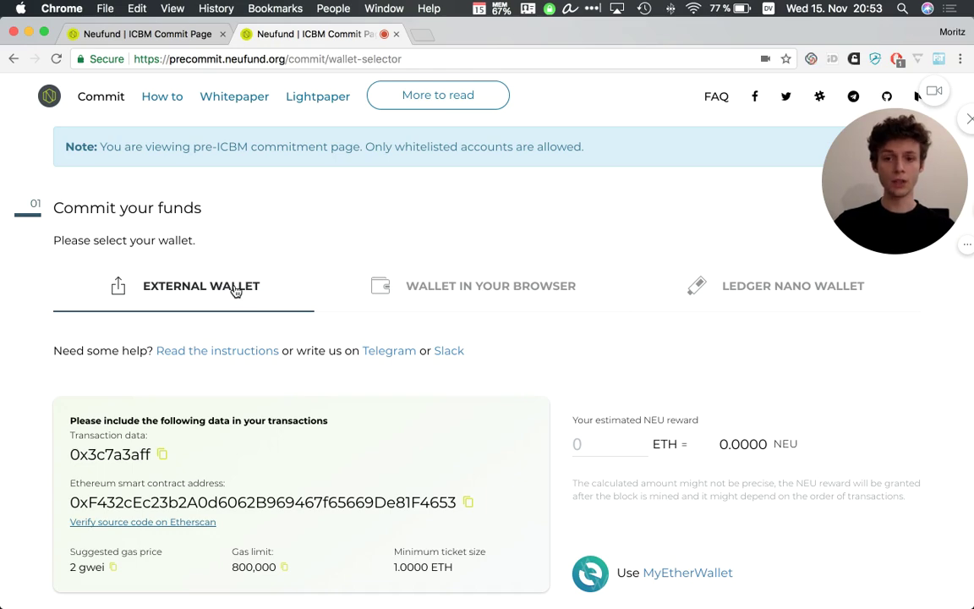
scroll(235, 291, "down", 3)
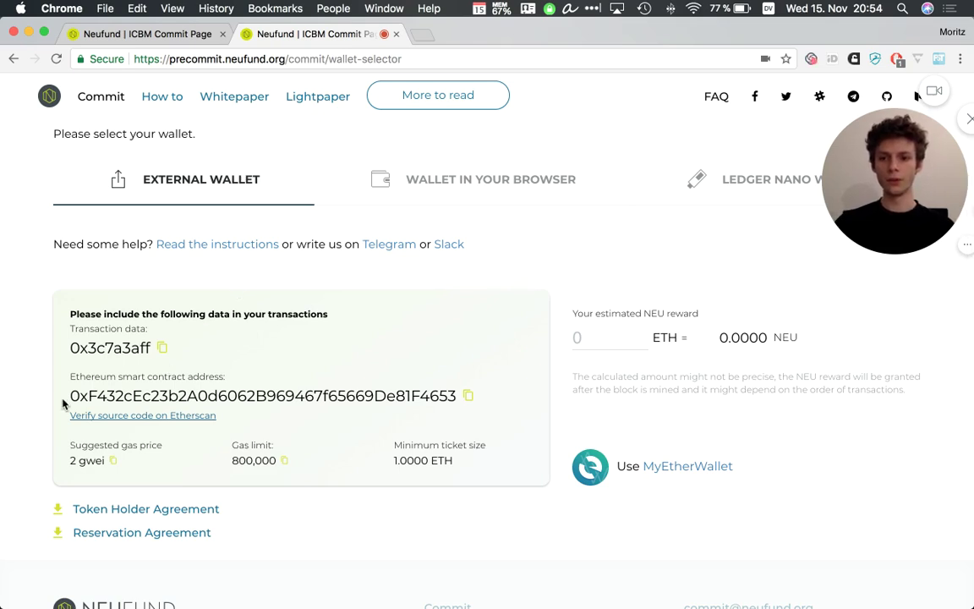
left_click_drag(71, 396, 457, 399)
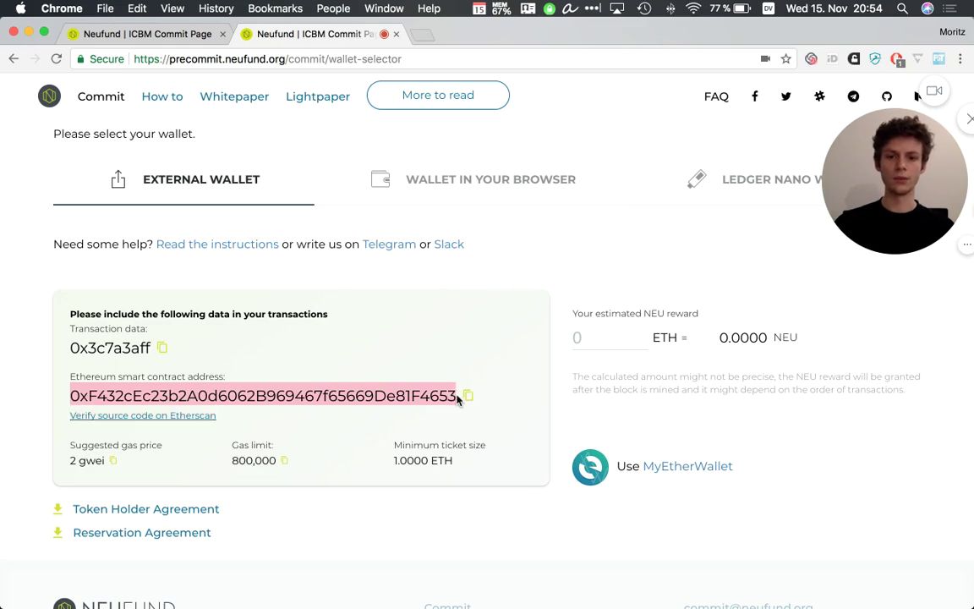
left_click(469, 398)
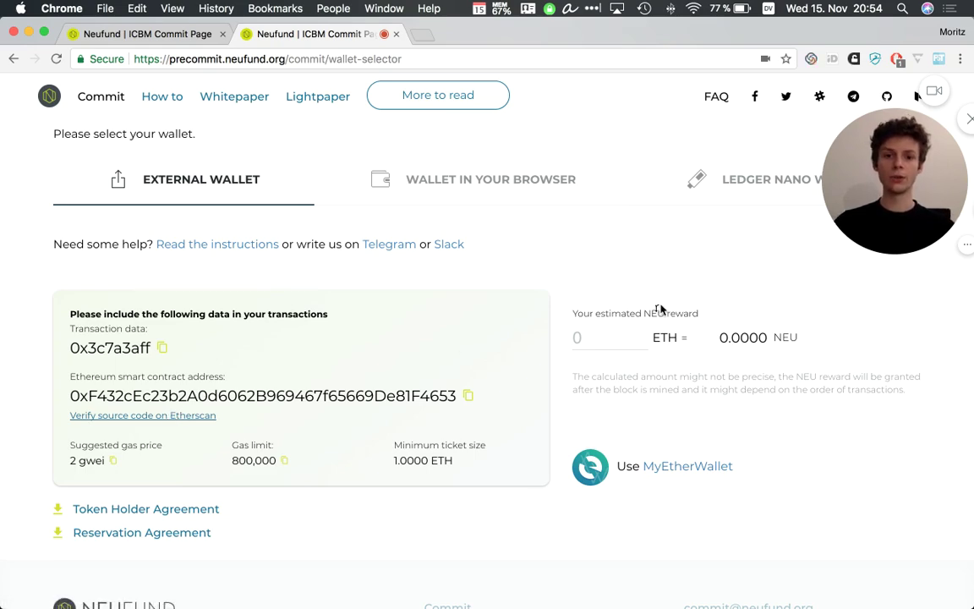
Step: Estimate the NEU reward for 15 ETH and continue to MyEtherWallet with the commitment's transaction data
left_click(614, 337)
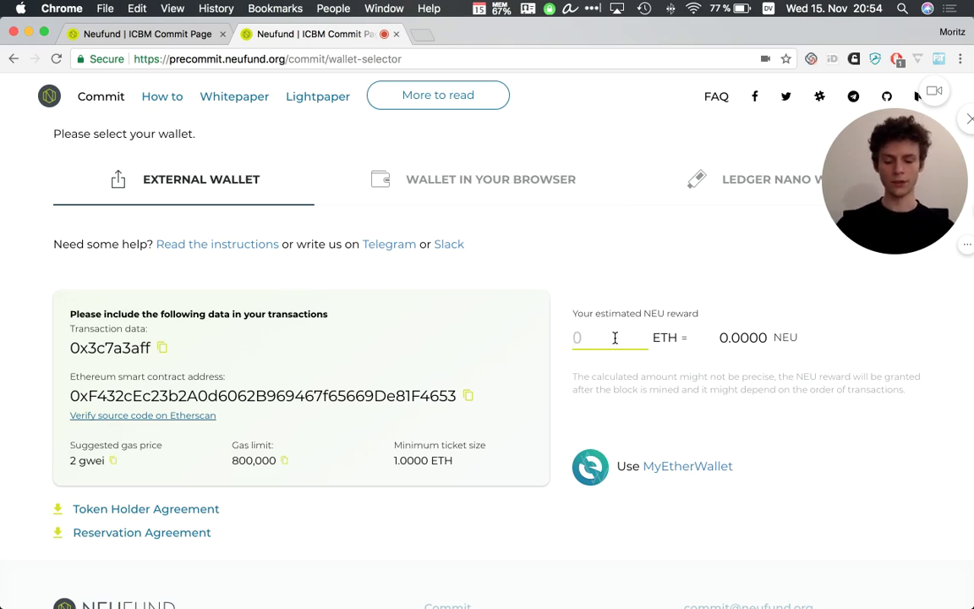
type("15")
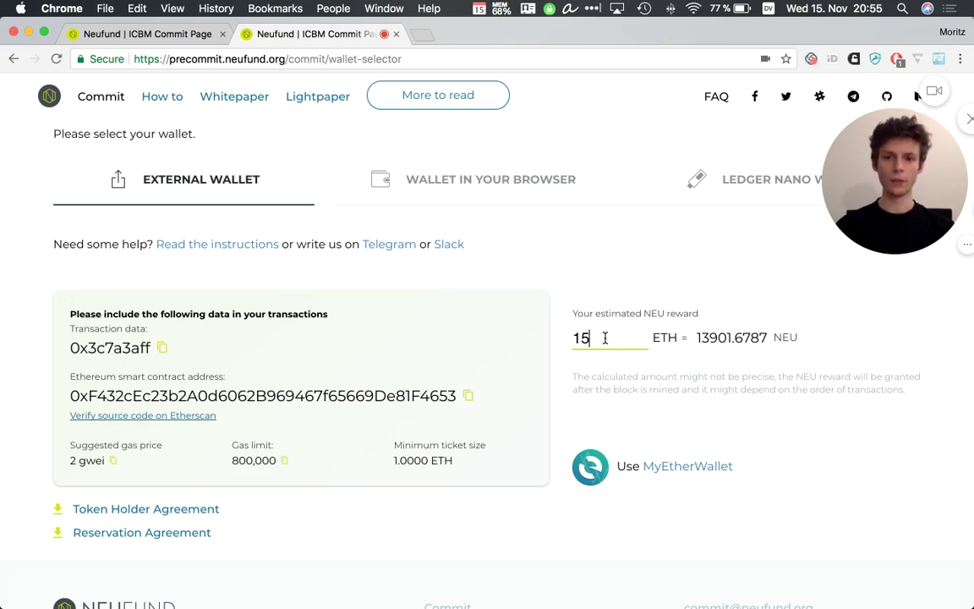
left_click(666, 469)
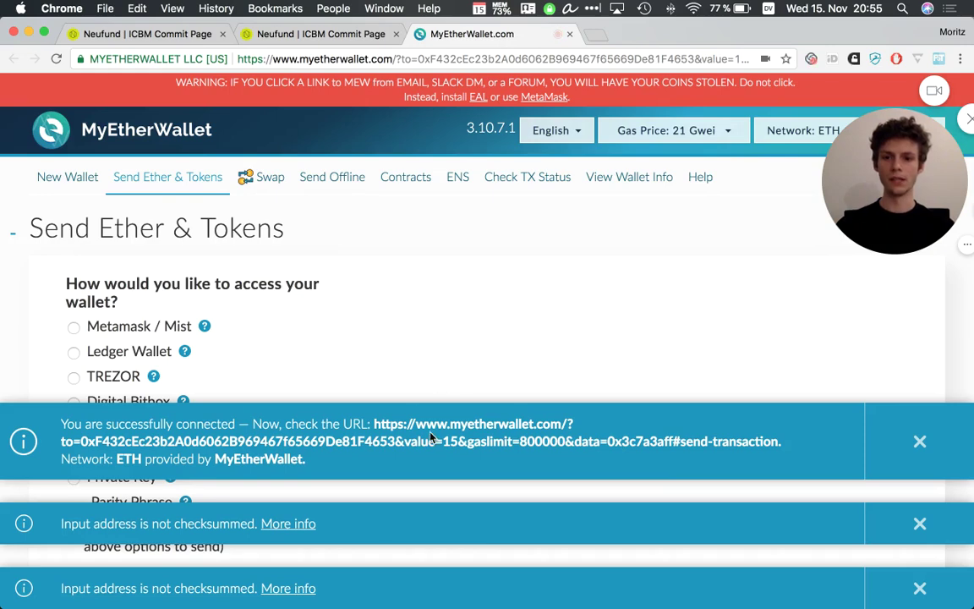
Step: Look through the MyEtherWallet access methods View Balance Only, Keystore / JSON File and Digital Bitbox
scroll(405, 391, "down", 1)
scroll(405, 391, "down", 2)
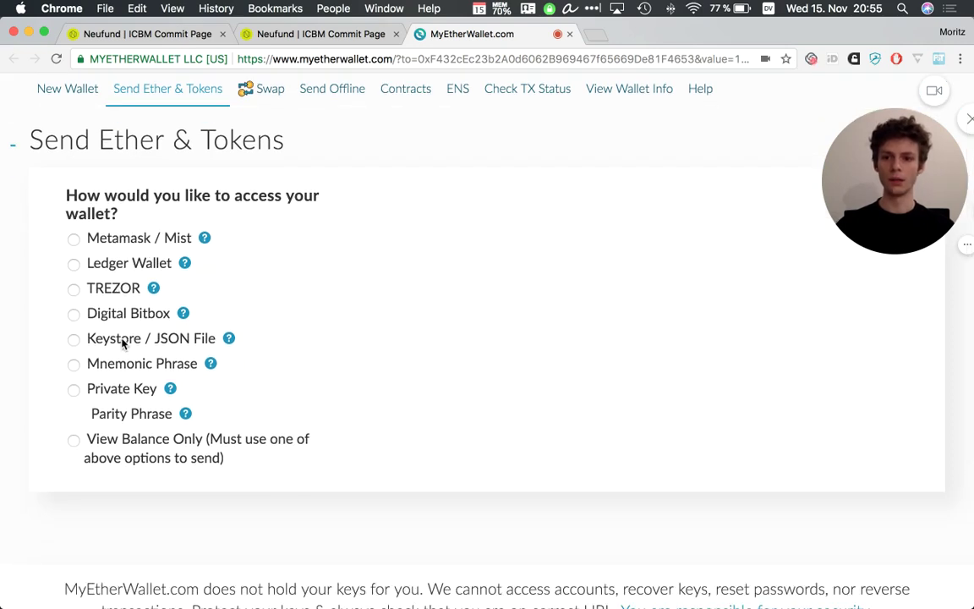
left_click(123, 441)
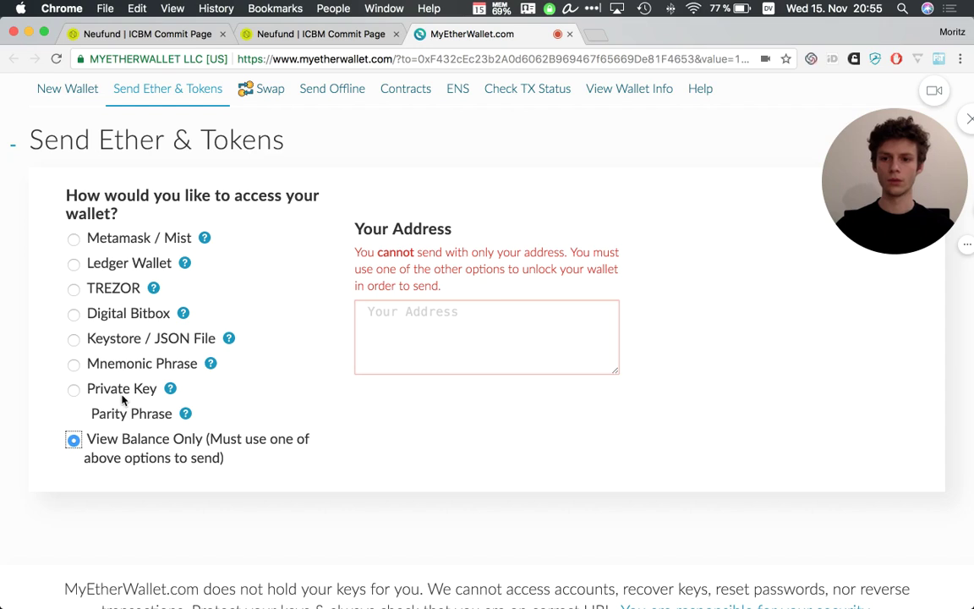
left_click(100, 339)
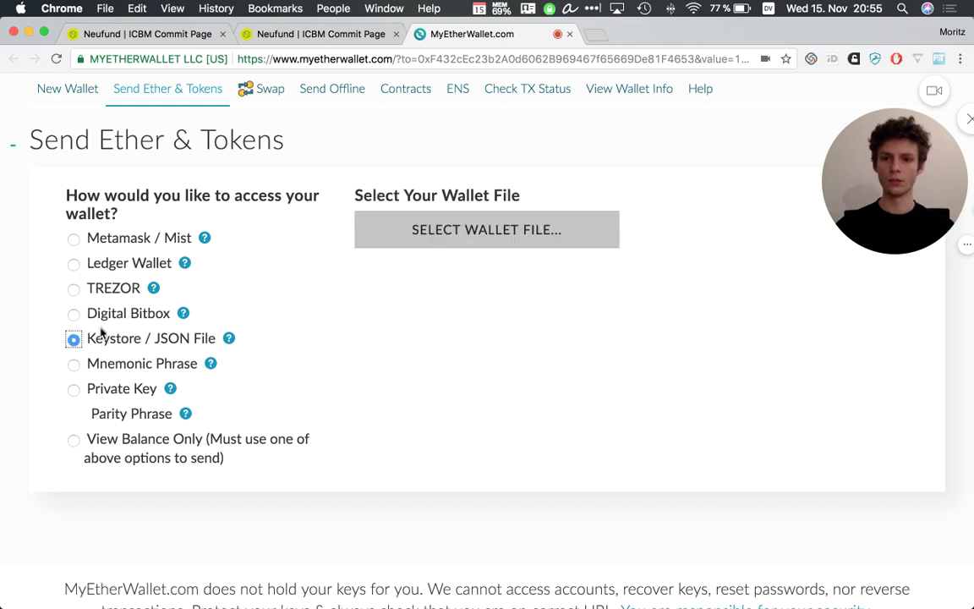
left_click(99, 315)
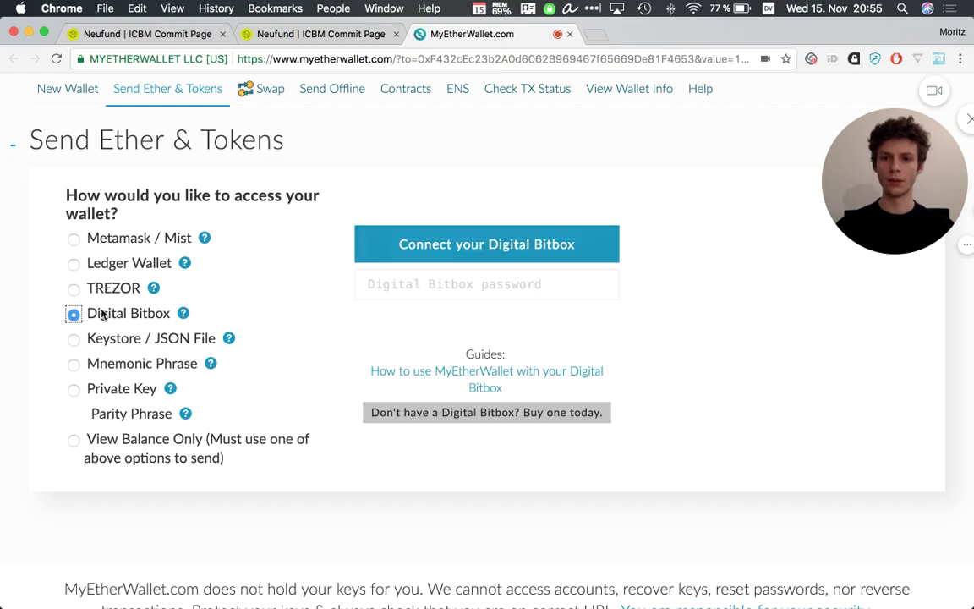
Step: Back on the Neufund commit page, choose the wallet in your browser and enter 5 ETH as the amount to commit
left_click(358, 34)
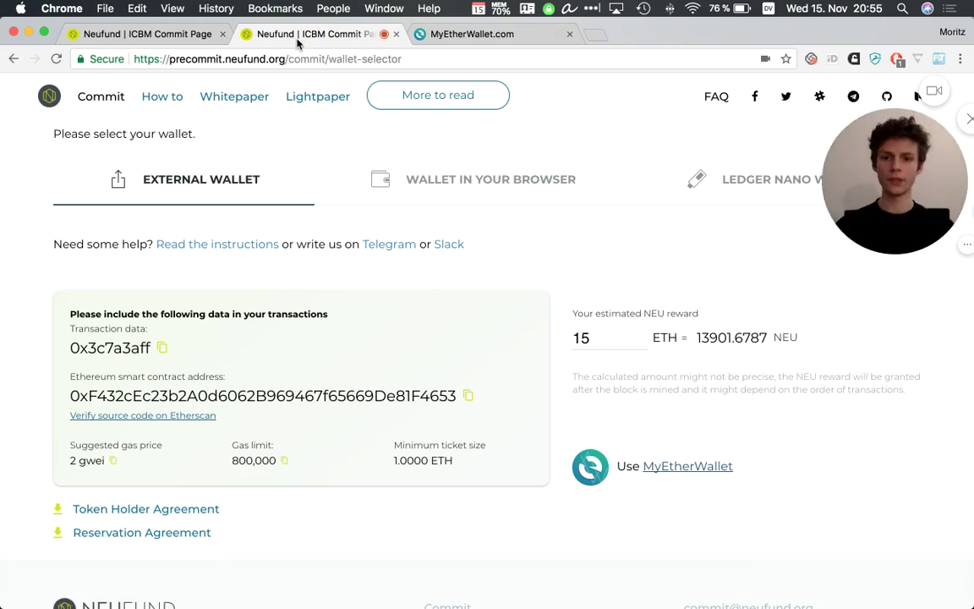
left_click(464, 178)
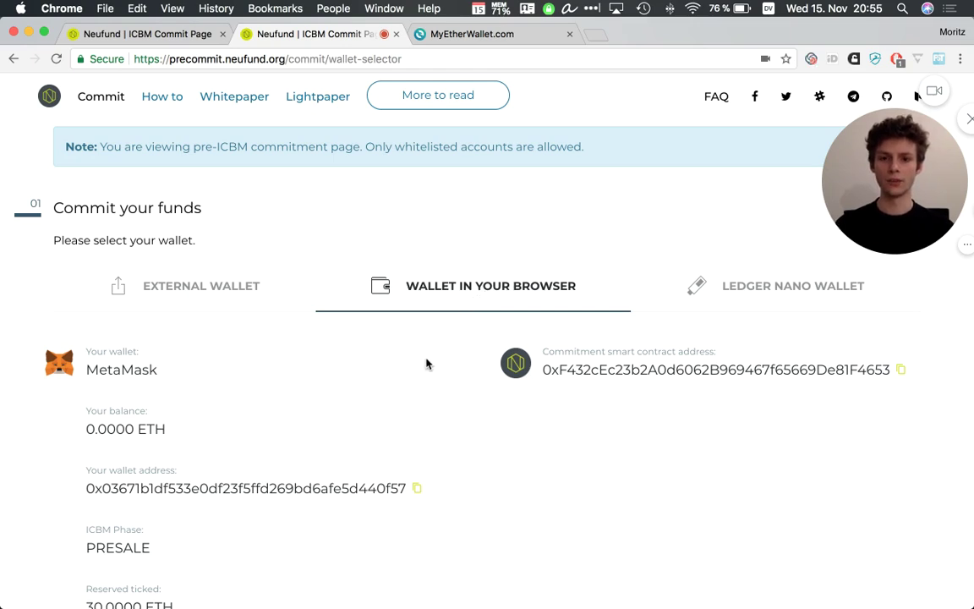
scroll(426, 363, "down", 1)
scroll(426, 363, "down", 2)
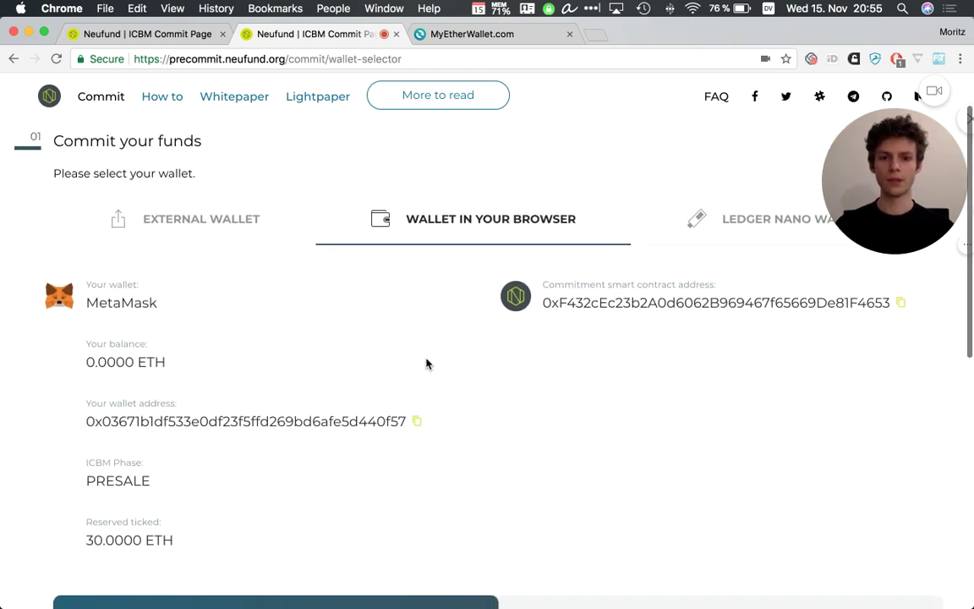
scroll(426, 363, "down", 6)
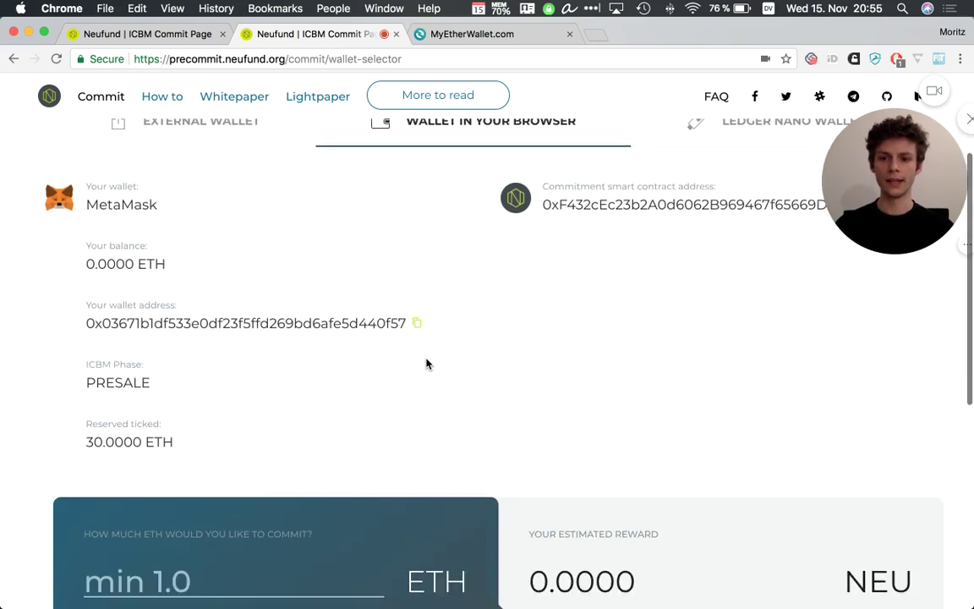
scroll(426, 363, "down", 4)
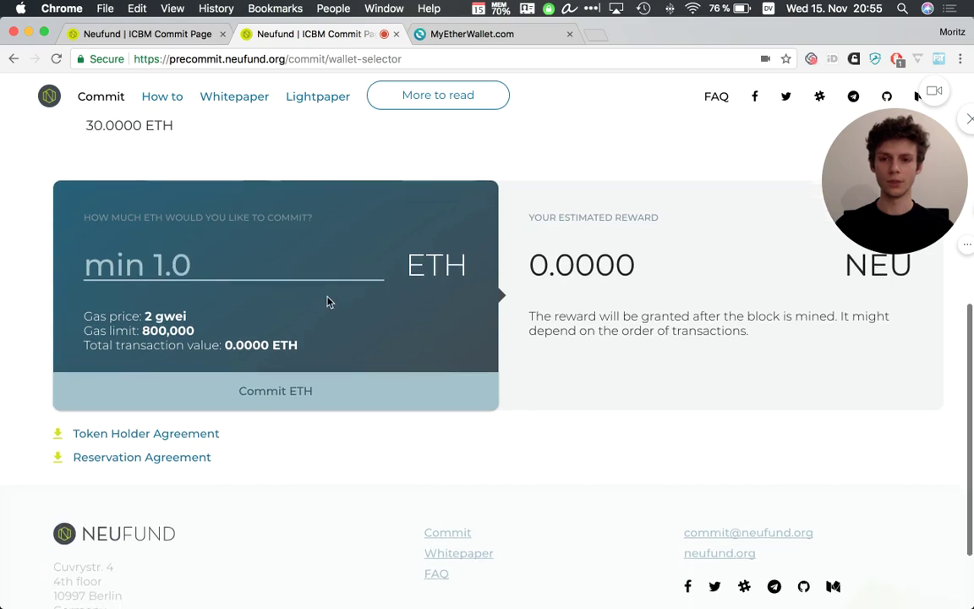
left_click(245, 258)
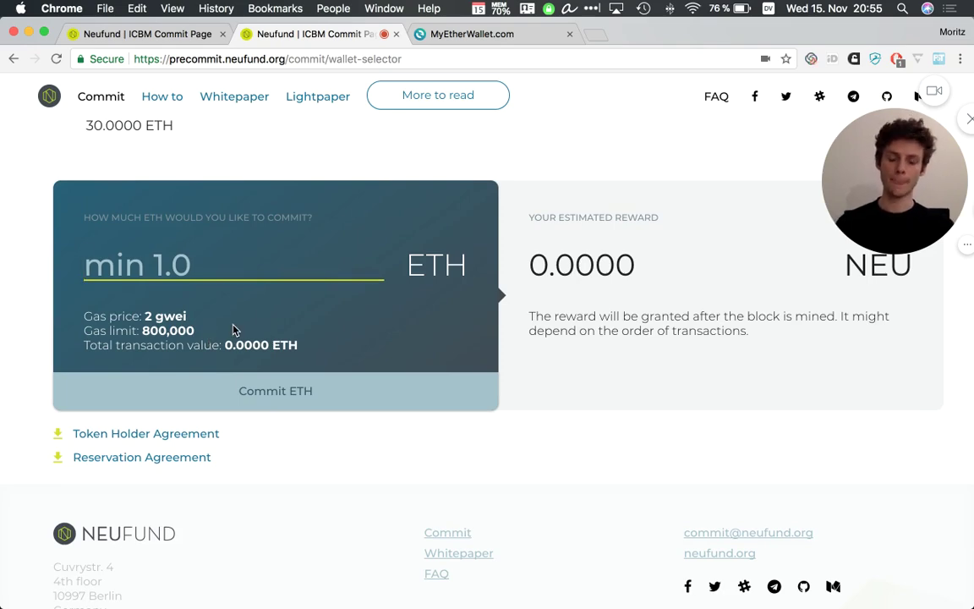
type("5")
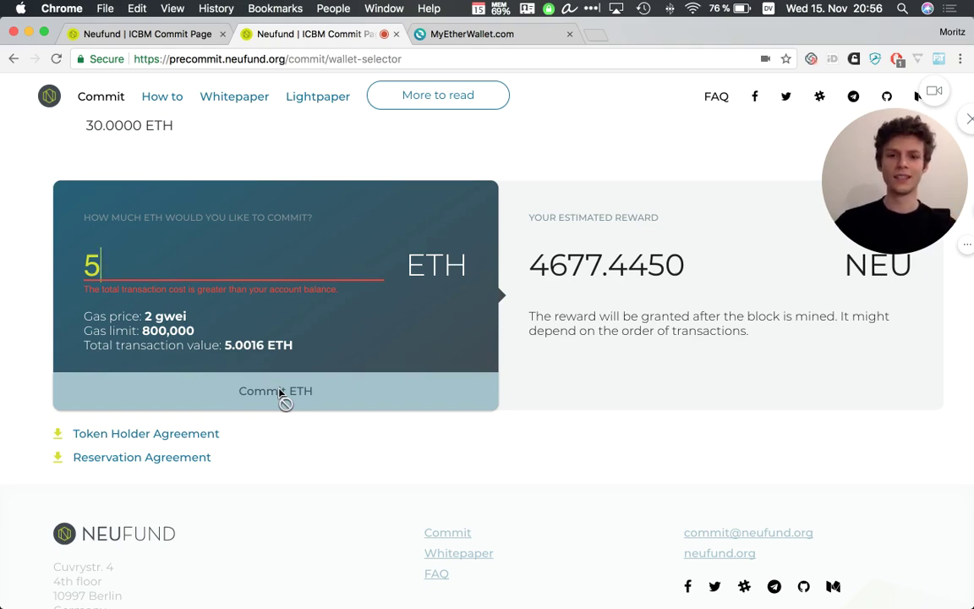
Step: Choose the Ledger Nano wallet for the commitment and review its setup instructions and address list
scroll(279, 393, "up", 1)
scroll(279, 394, "up", 10)
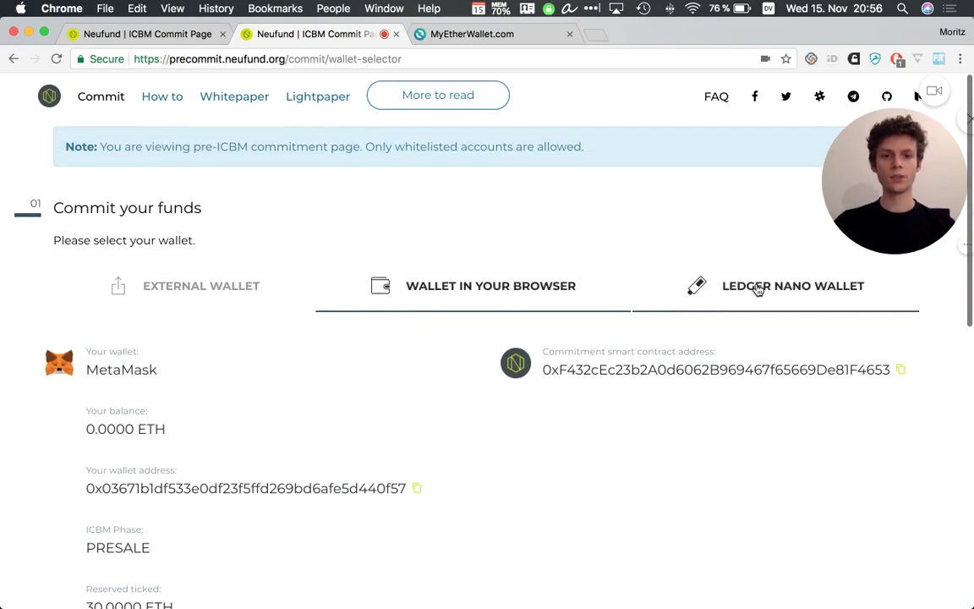
left_click(758, 288)
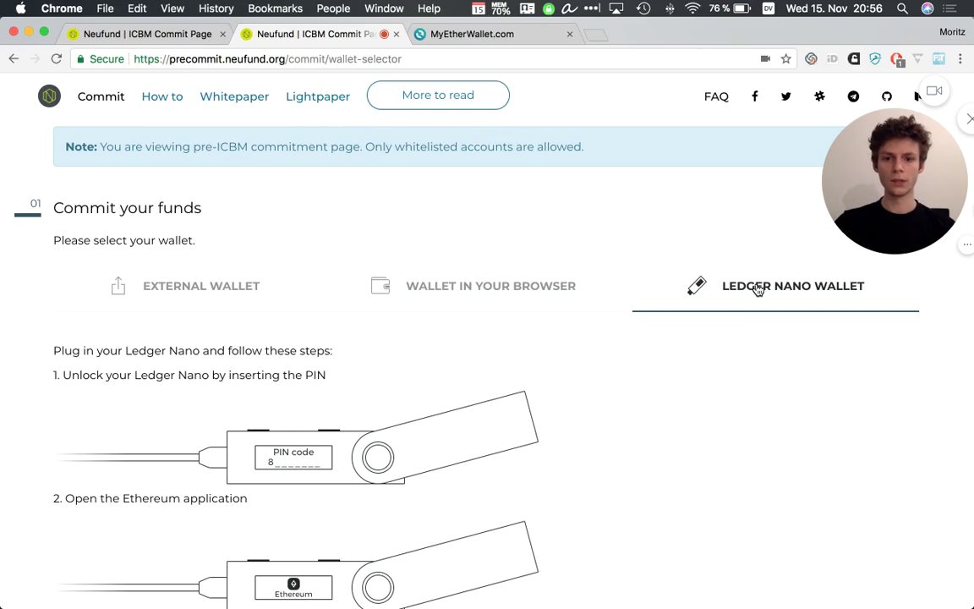
scroll(735, 460, "down", 4)
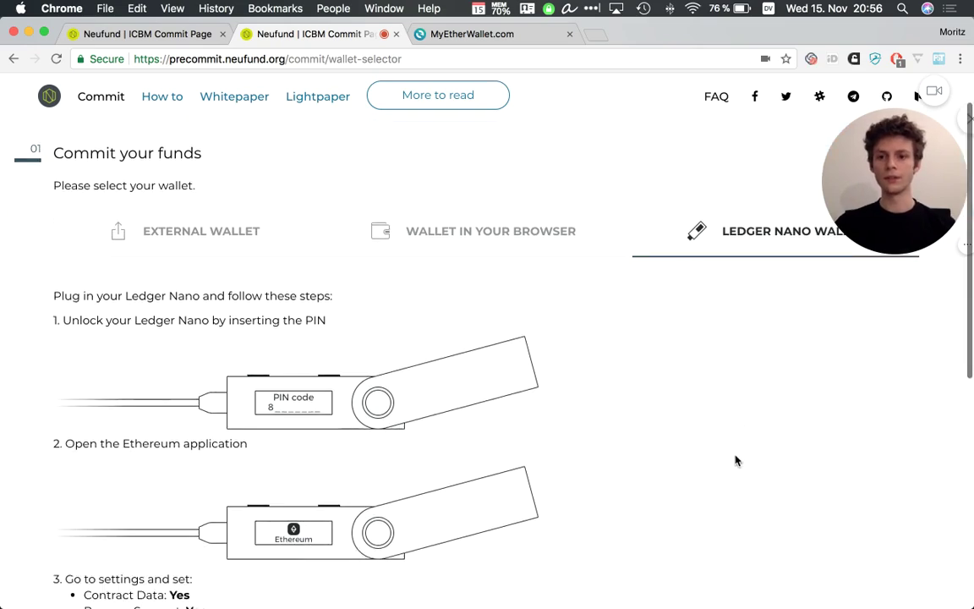
scroll(735, 460, "down", 2)
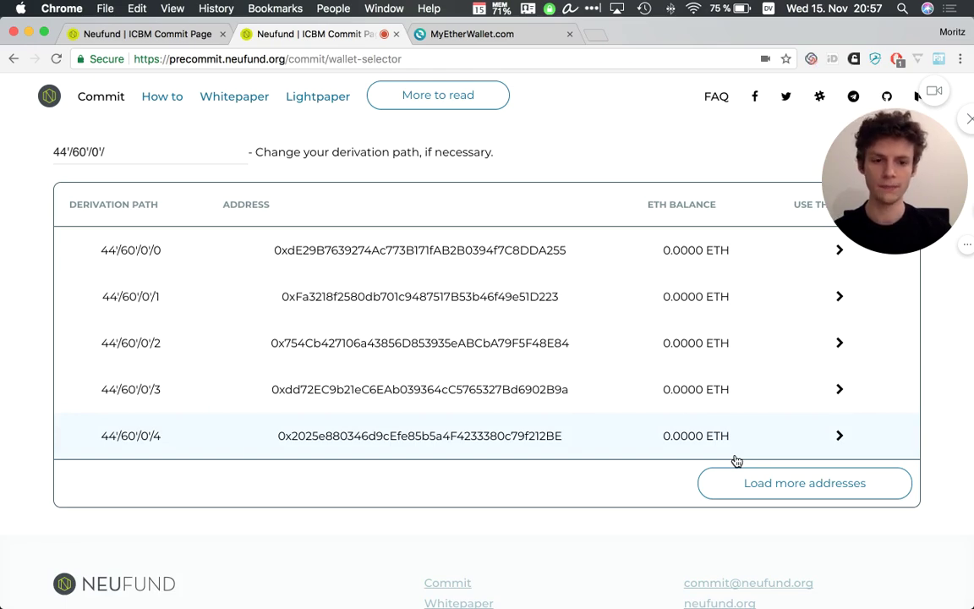
Step: Use the Ledger address at derivation path 44'/60'/0'/0 for the commitment and activate the field for the ETH amount
scroll(736, 460, "up", 2)
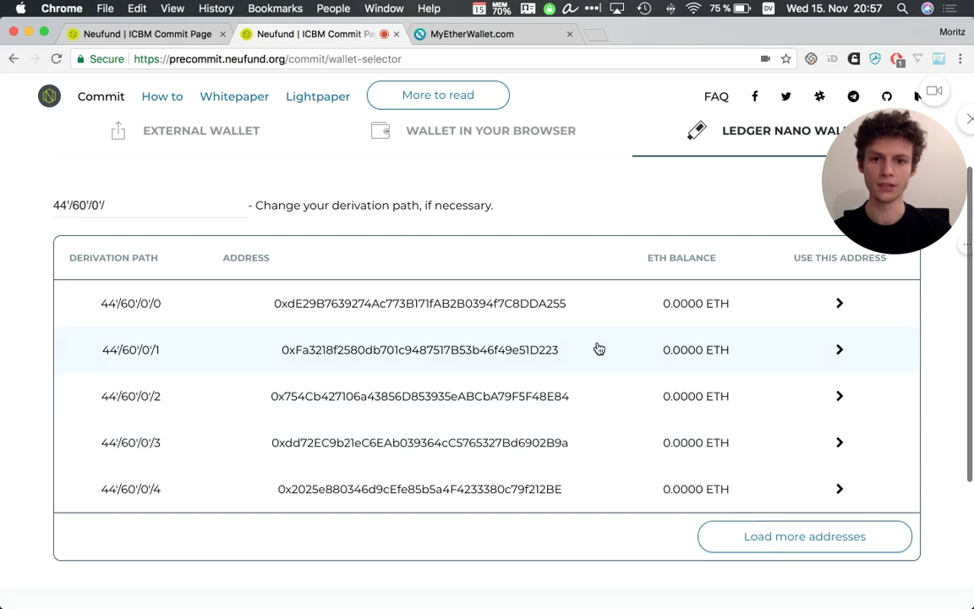
left_click(835, 311)
scroll(619, 330, "down", 1)
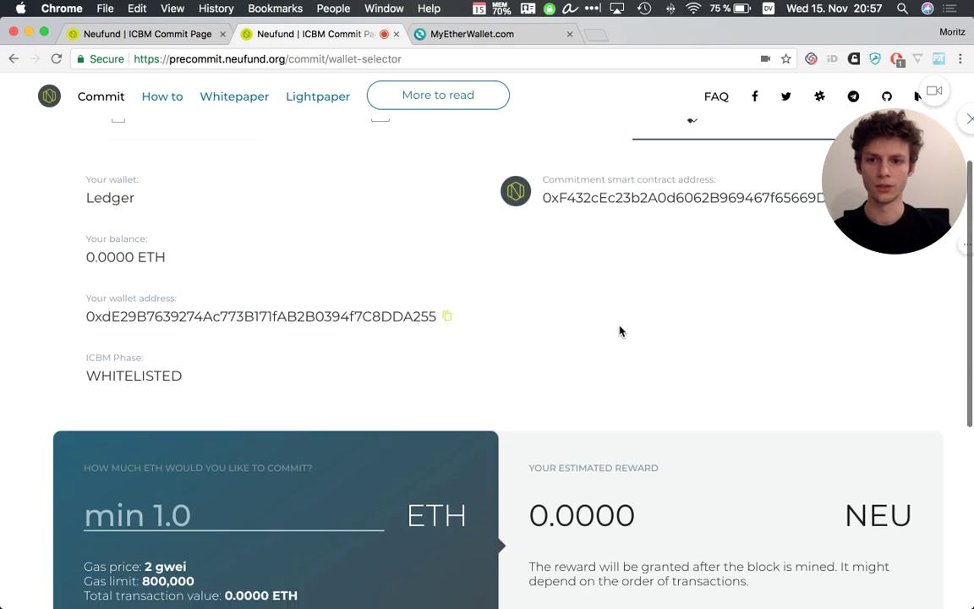
scroll(620, 331, "down", 3)
left_click(276, 447)
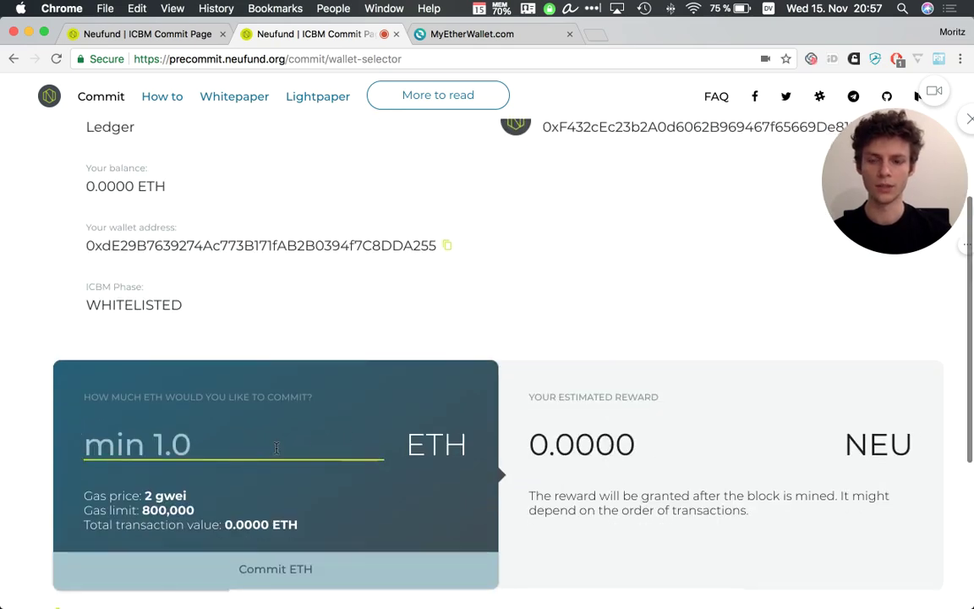
Step: Review the rest of the Ledger commitment page, including its agreement links, and switch the wallet choice back to External Wallet
scroll(276, 446, "down", 5)
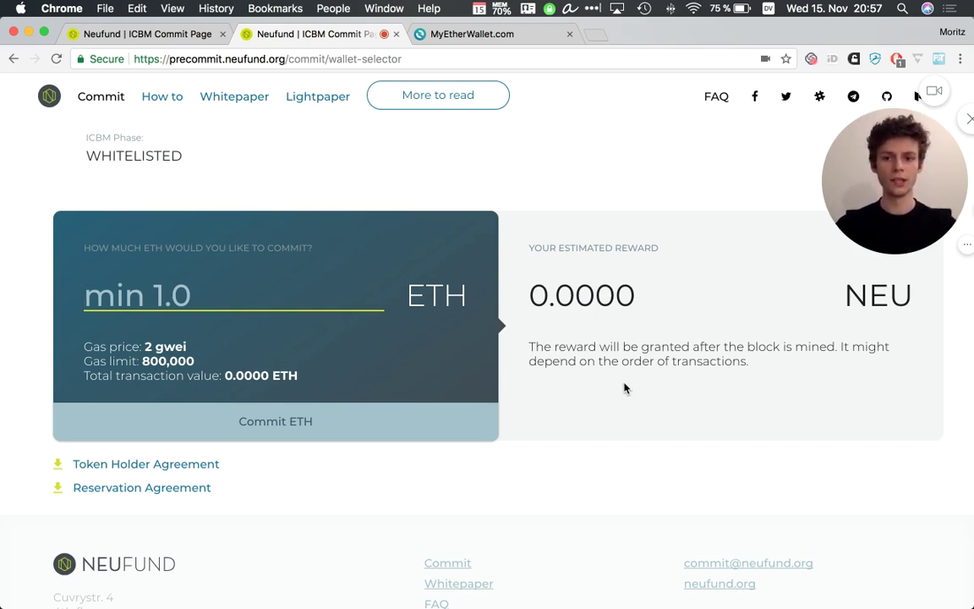
scroll(624, 388, "down", 4)
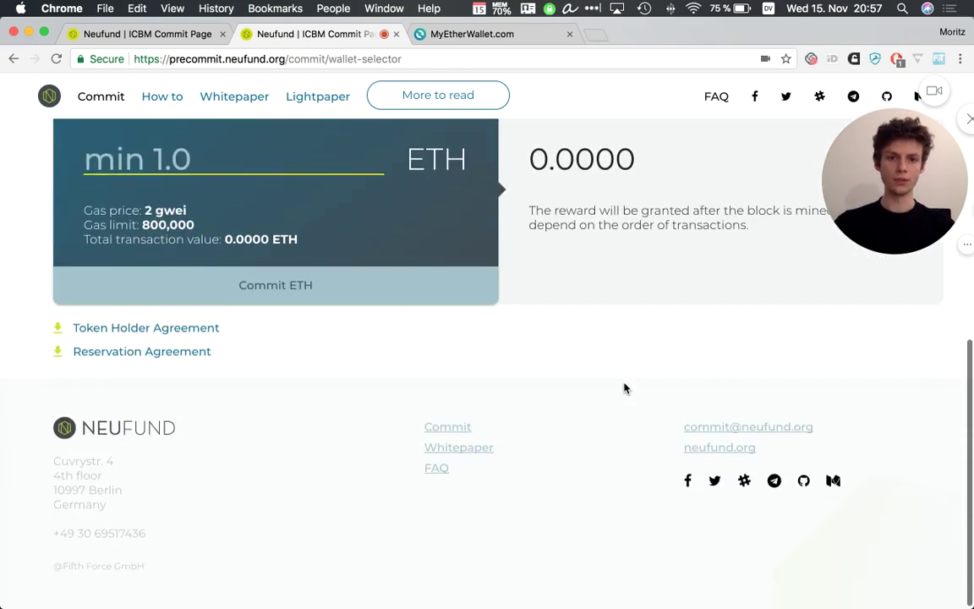
scroll(624, 388, "up", 2)
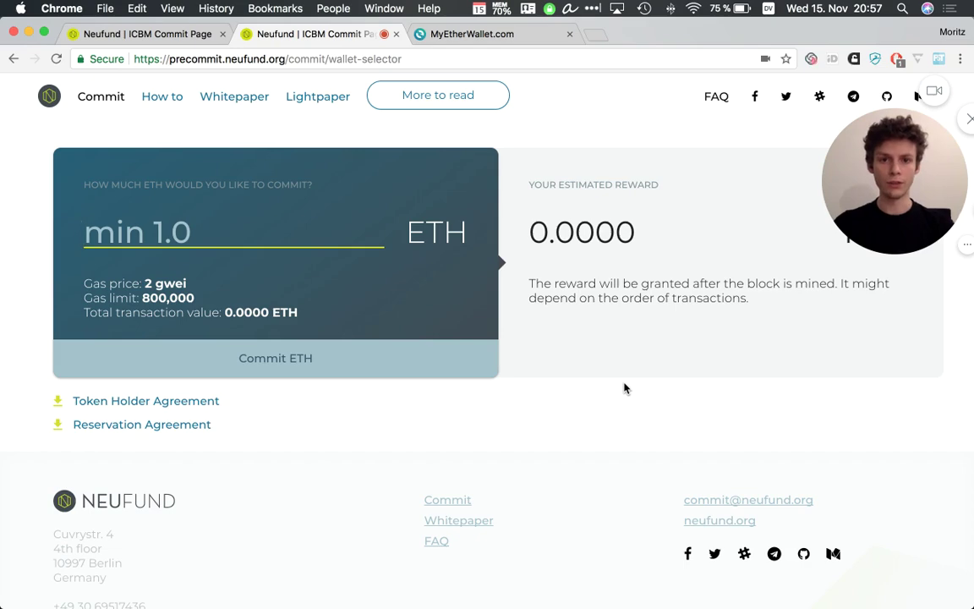
scroll(624, 388, "up", 10)
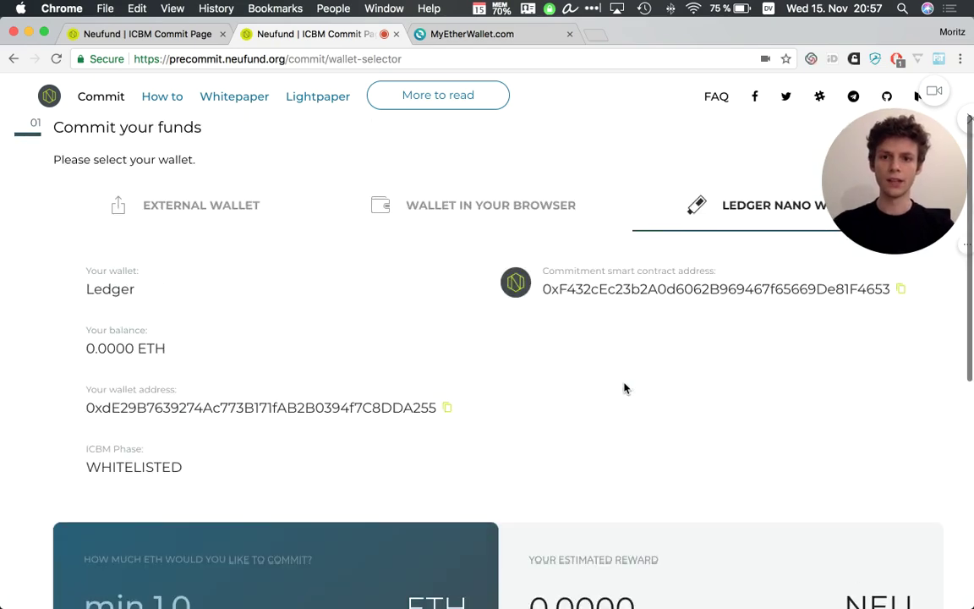
scroll(624, 388, "up", 2)
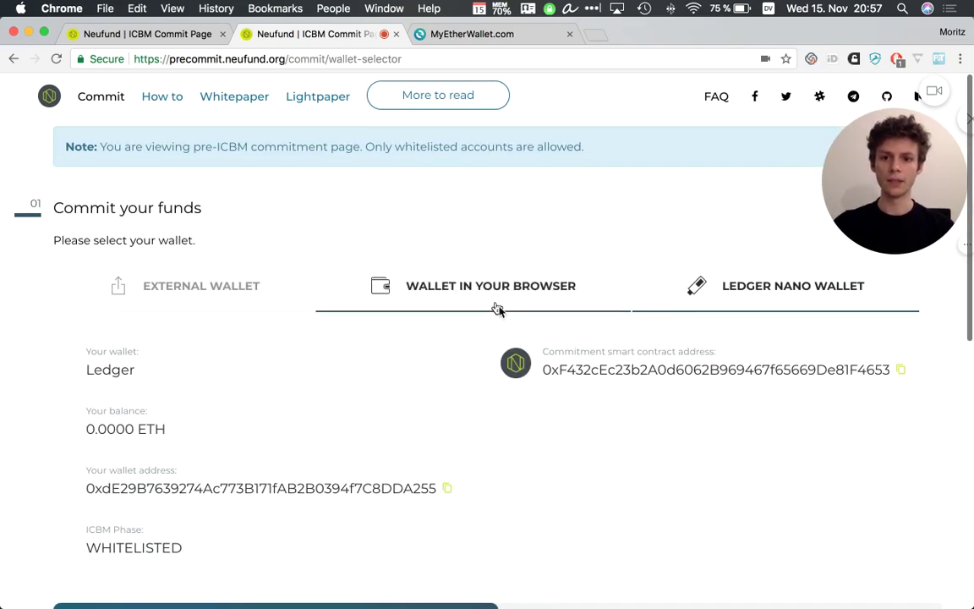
left_click(232, 288)
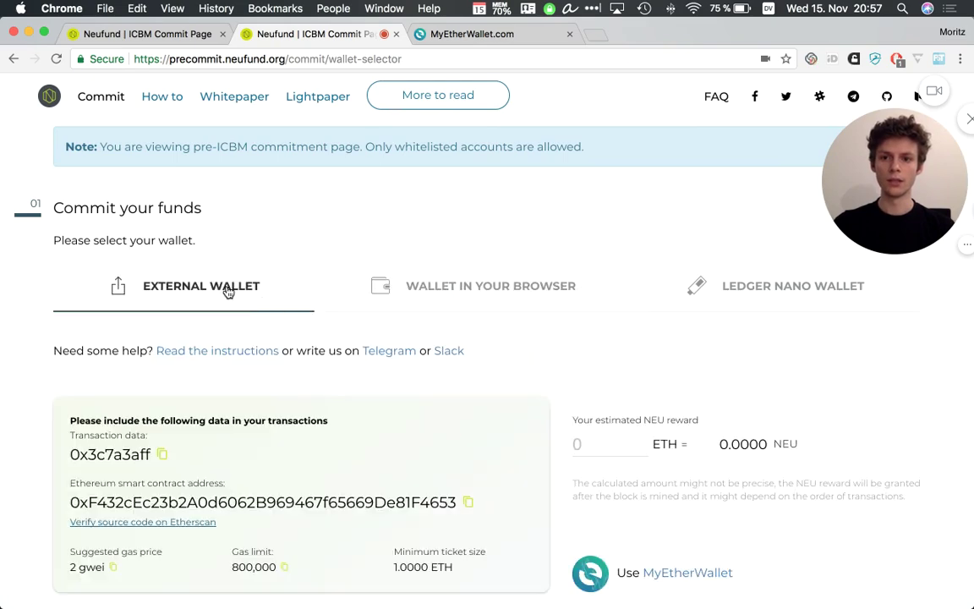